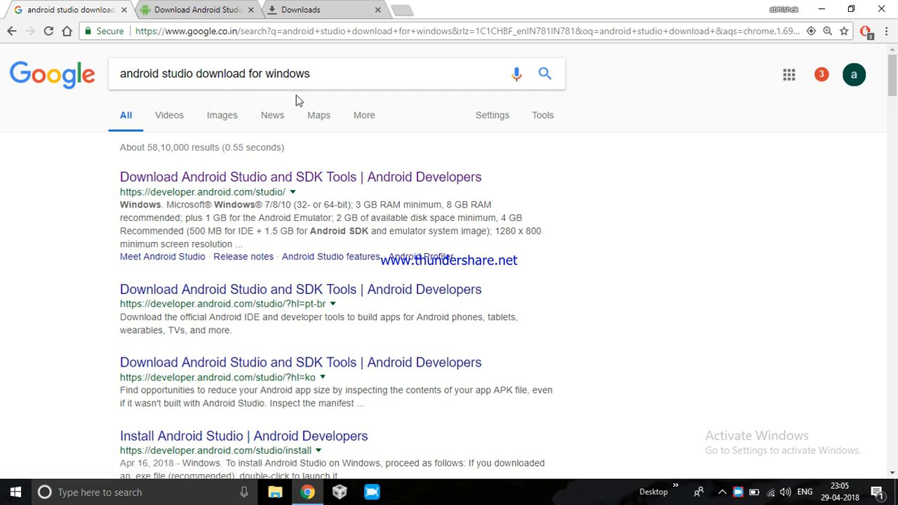
Open the "Download Android Studio and SDK Tools" result from developer.android.com/studio and check the Windows 64-bit download details
click(300, 183)
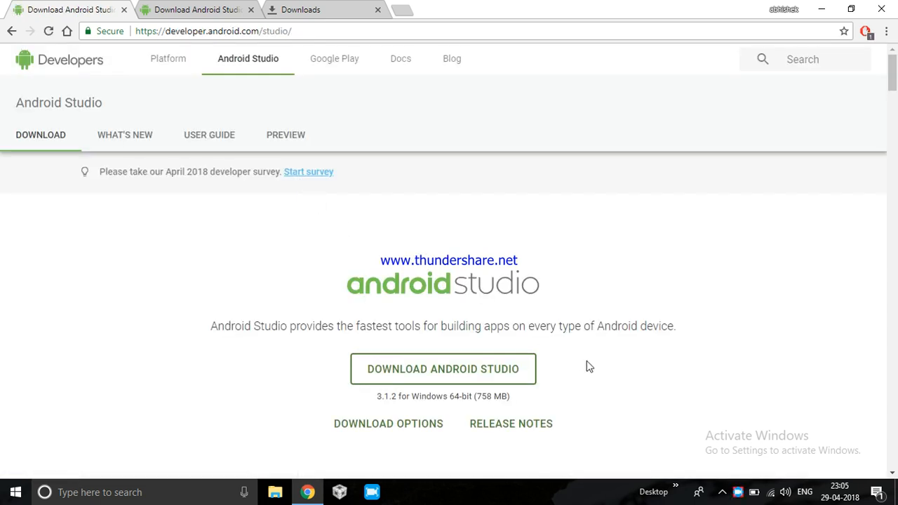
scroll(589, 367, down, 1)
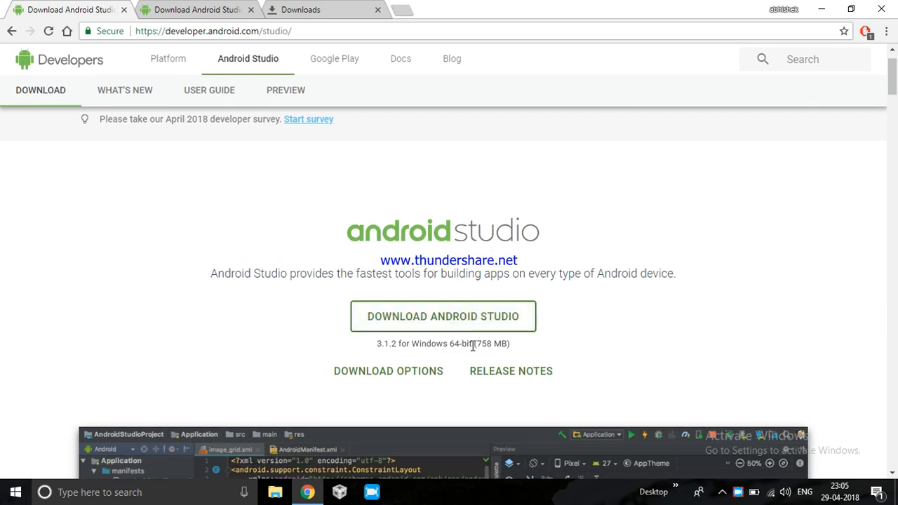
drag(477, 343, 506, 344)
click(503, 344)
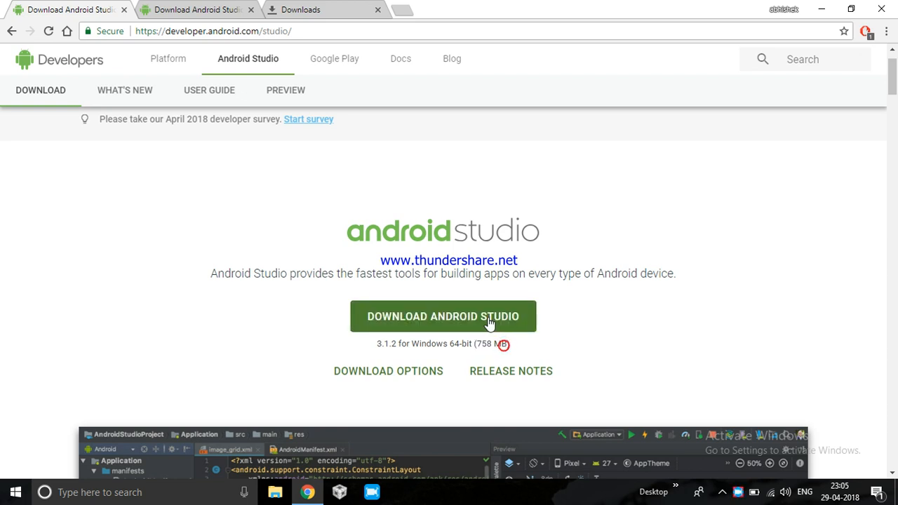
Download Android Studio for Windows, agreeing to the terms and conditions
click(489, 323)
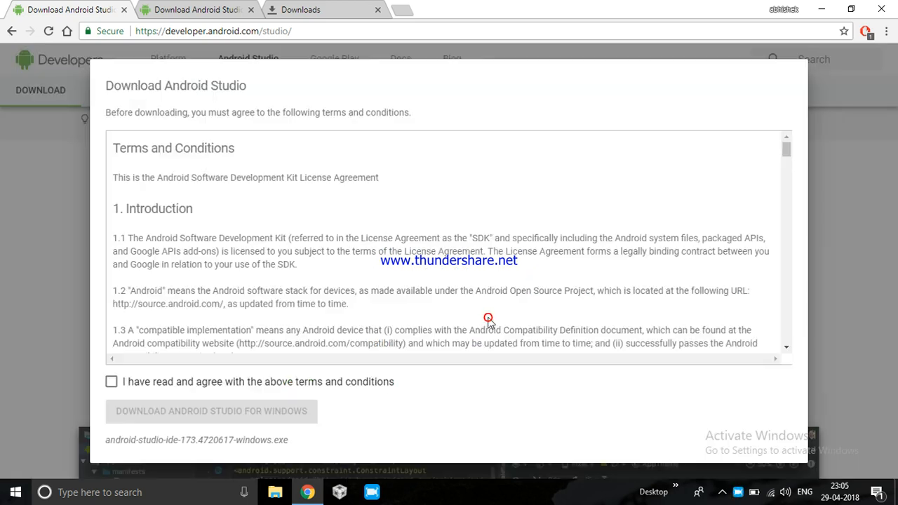
click(129, 385)
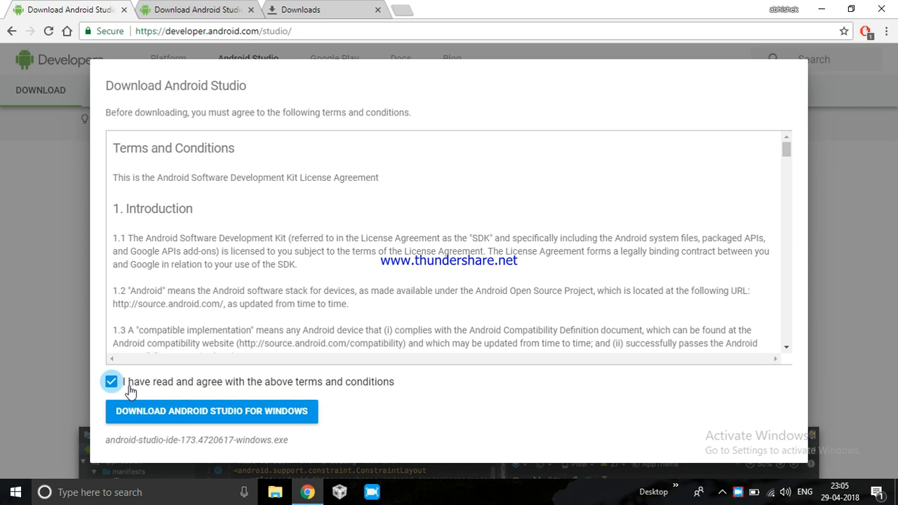
click(203, 418)
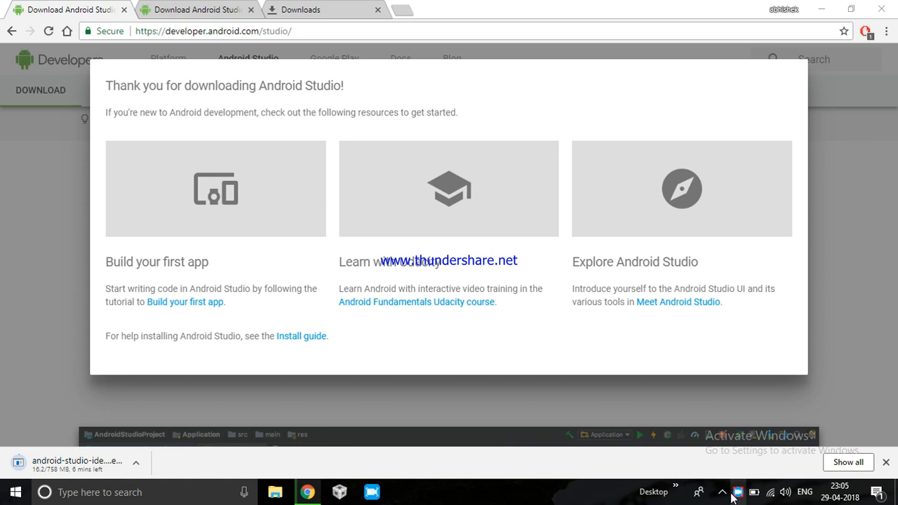
right_click(735, 493)
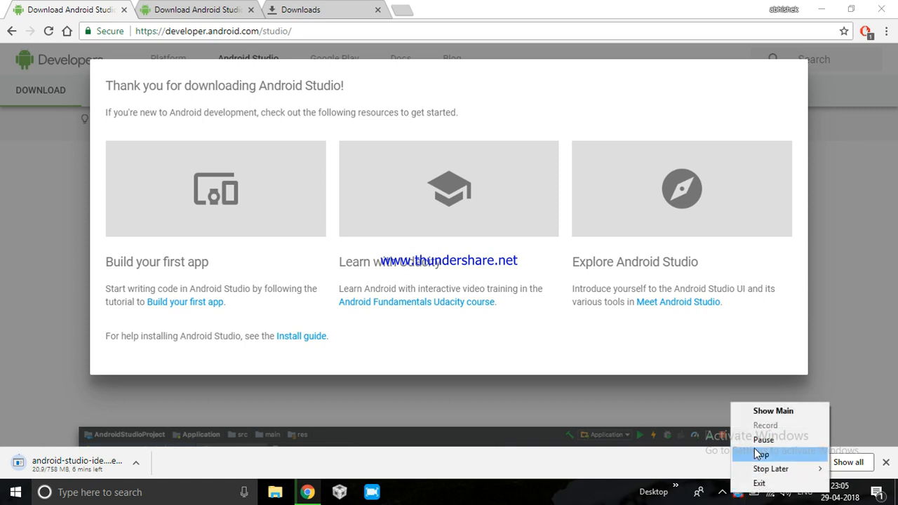
click(767, 383)
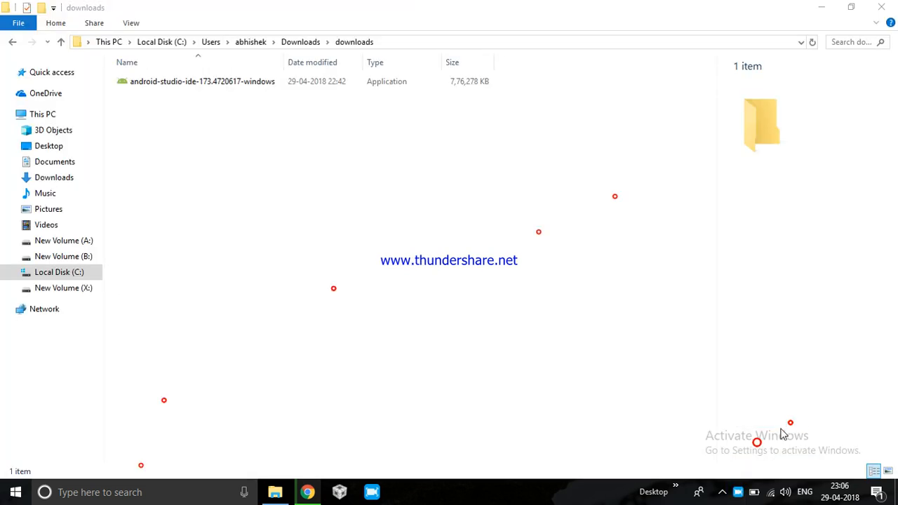
Run the android-studio-ide-173.4720617-windows installer and accept the Android Studio and Android Virtual Device components
click(363, 84)
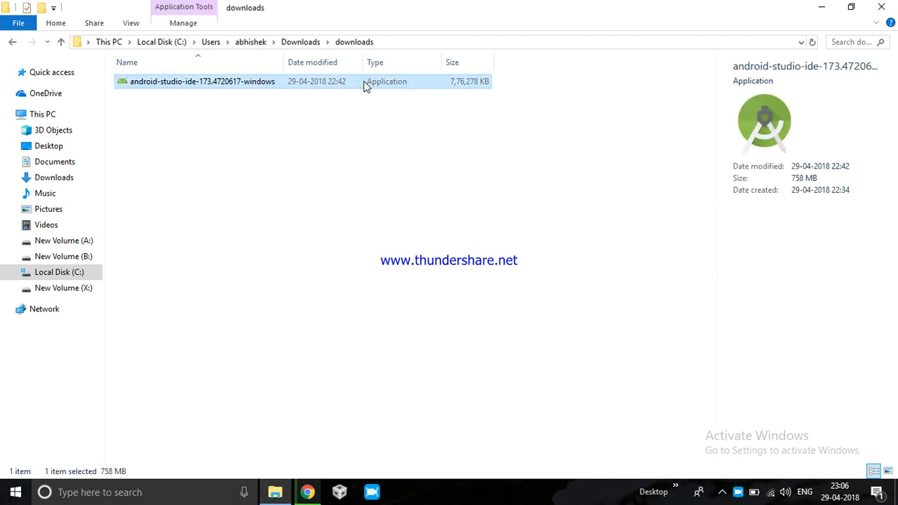
double_click(363, 84)
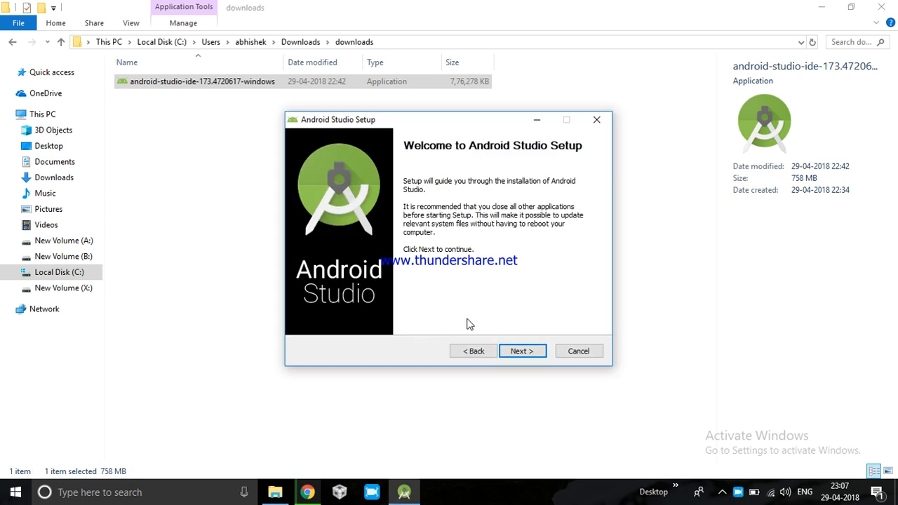
click(529, 350)
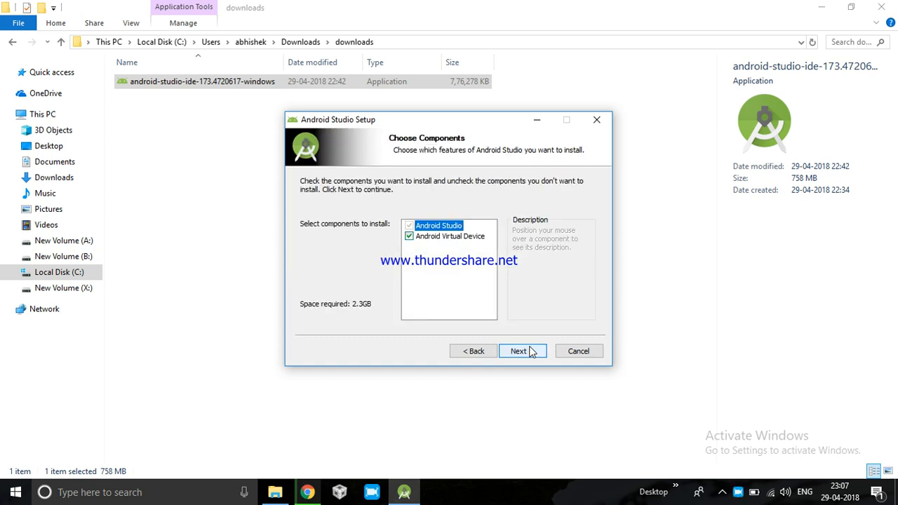
mouse_move(420, 242)
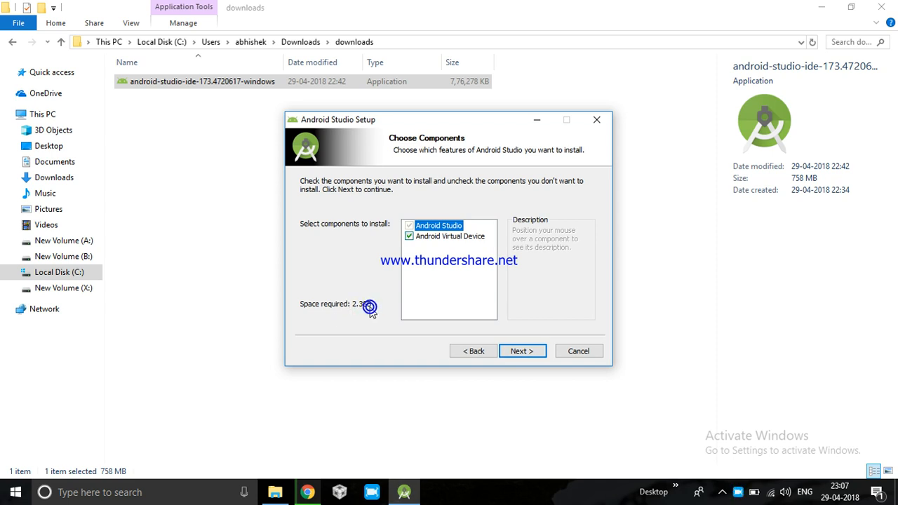
click(523, 350)
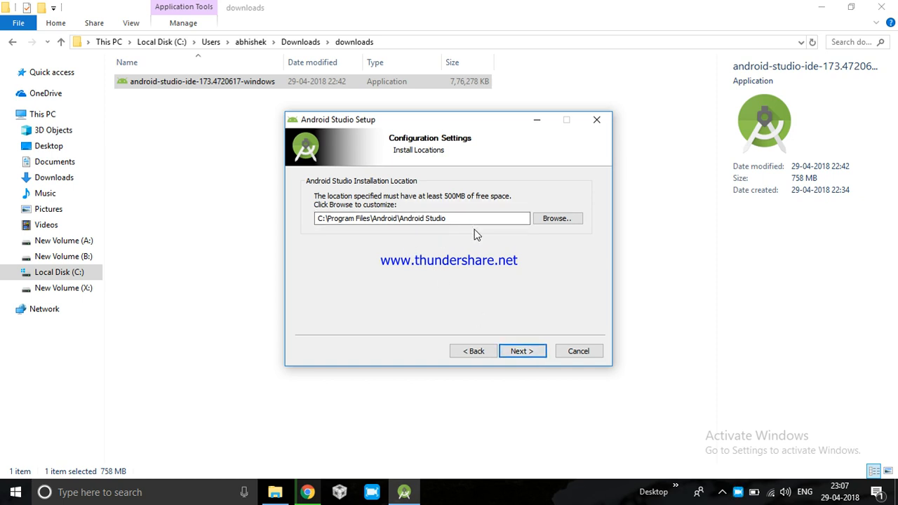
Install into C:\Program Files\Android\Android Studio with the default "Android Studio" Start Menu folder
click(528, 357)
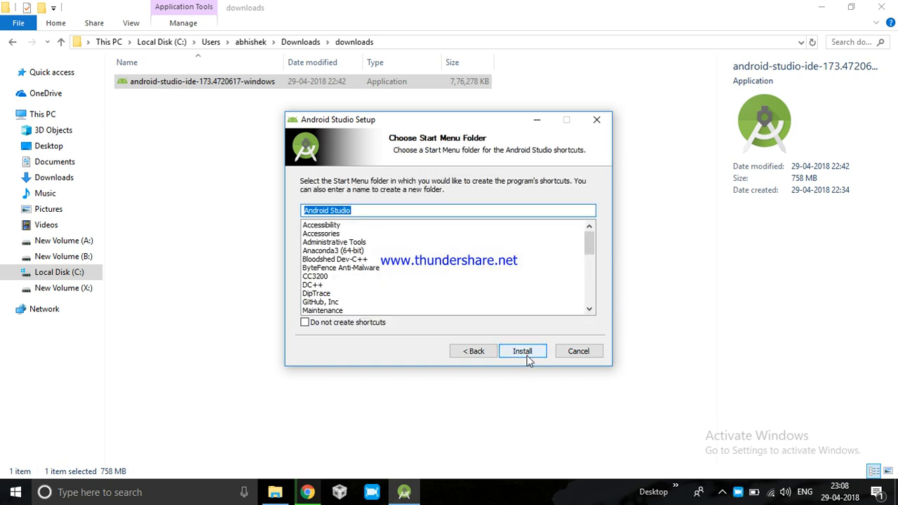
click(520, 357)
click(520, 357)
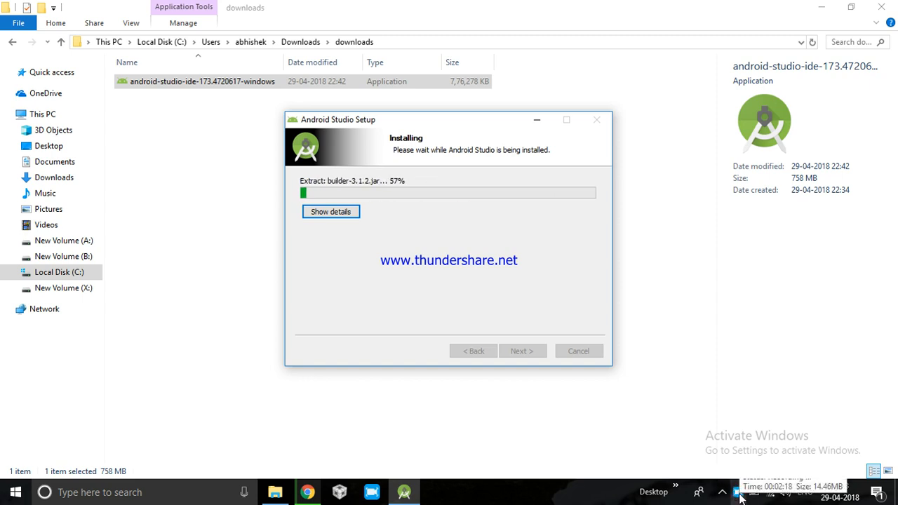
right_click(740, 493)
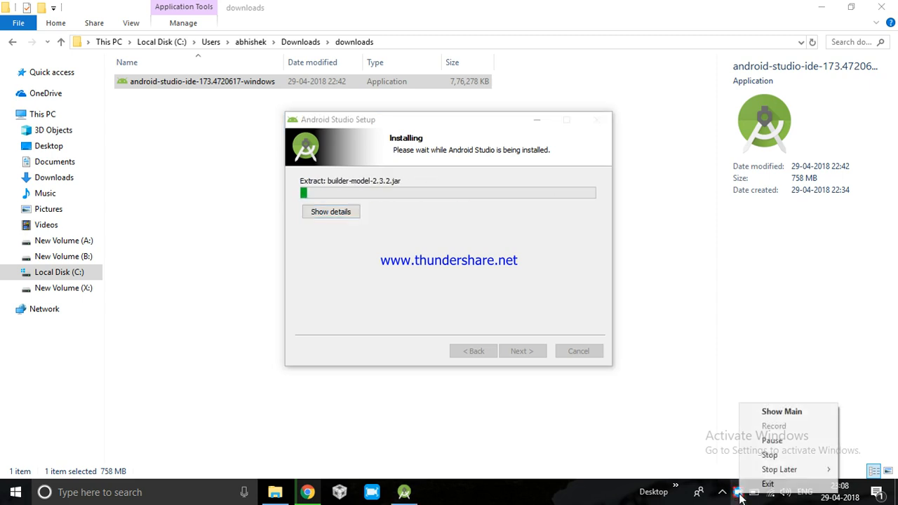
click(772, 441)
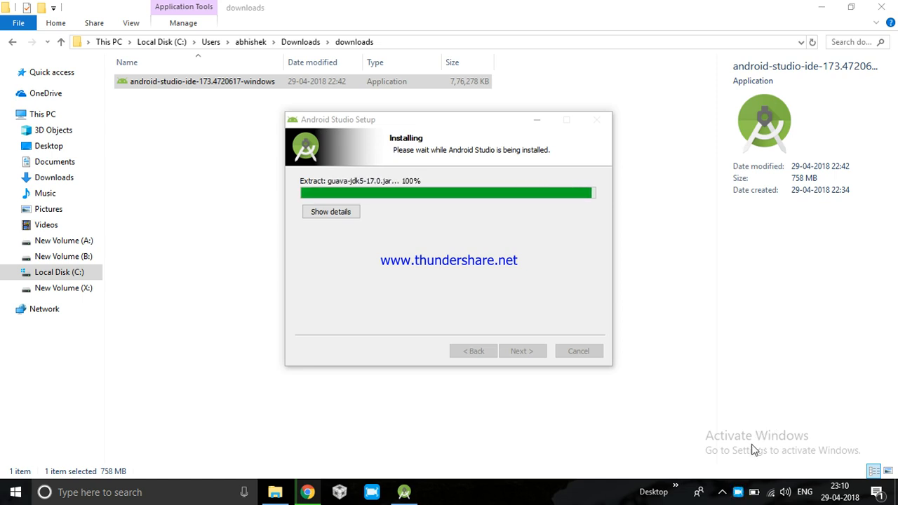
right_click(741, 494)
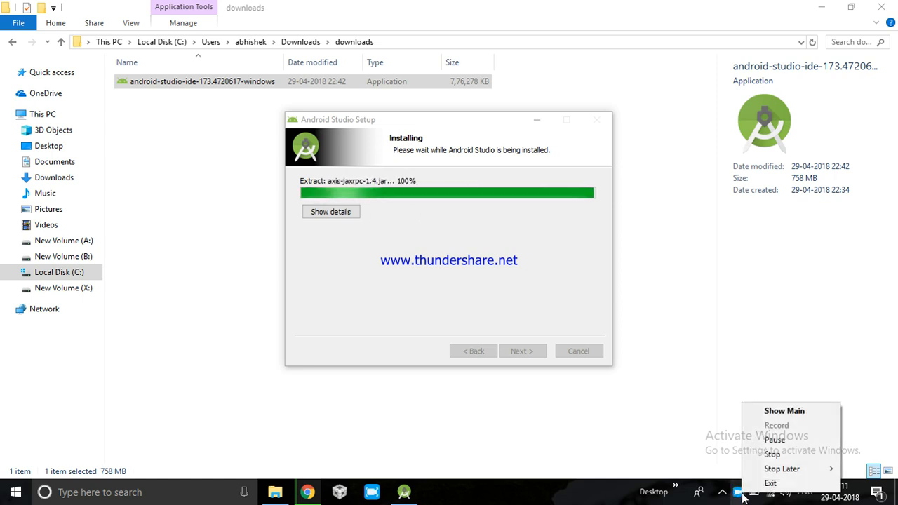
click(775, 440)
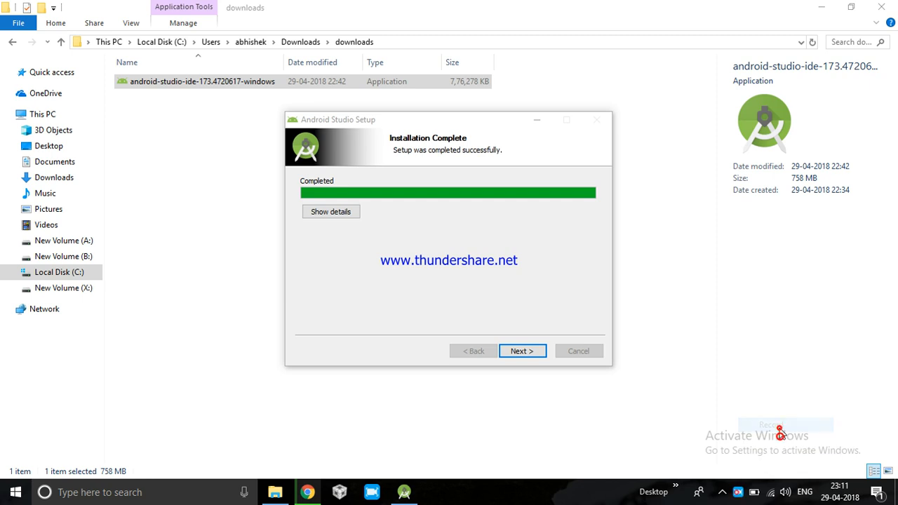
Finish the installer, launch Android Studio and choose not to import settings from a previous version
click(518, 352)
click(522, 352)
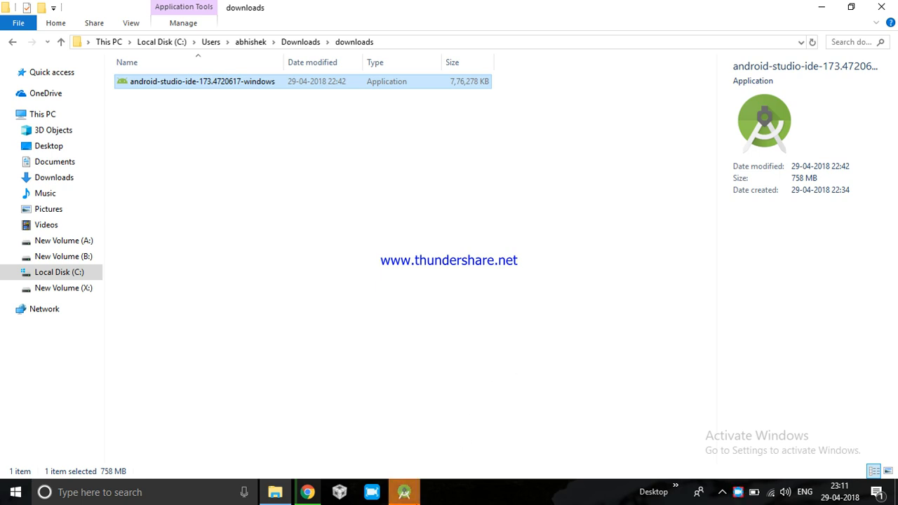
mouse_move(413, 499)
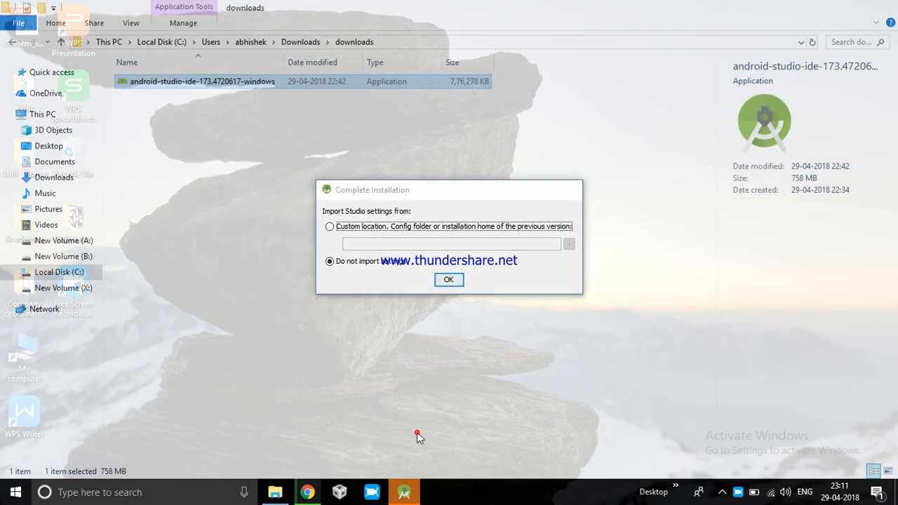
click(417, 435)
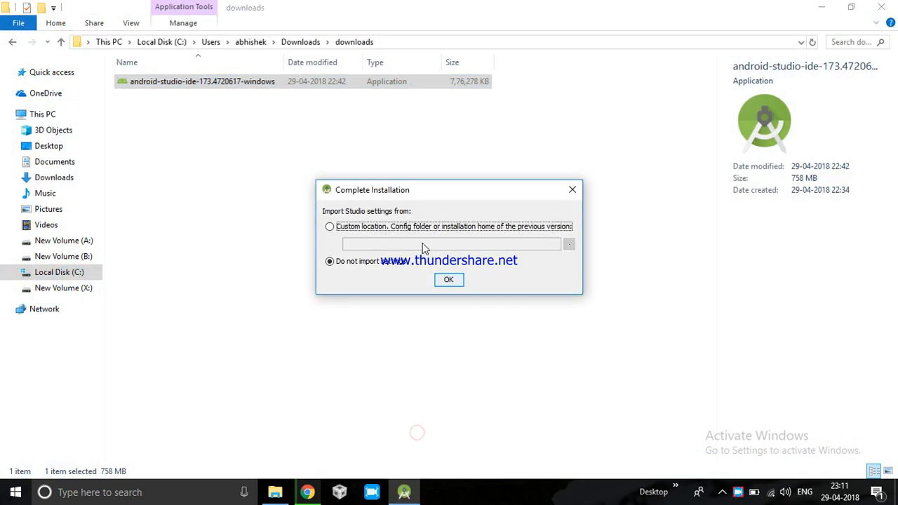
click(448, 280)
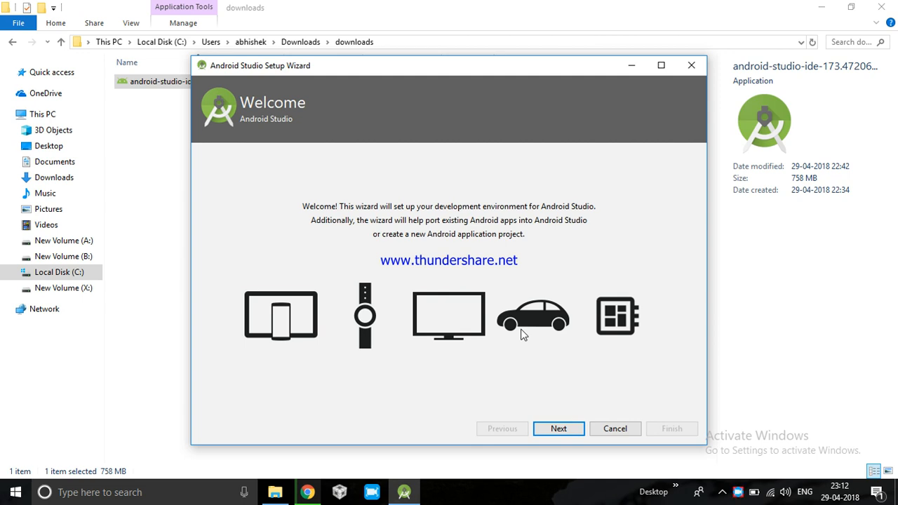
Choose the Standard install type and the Darcula UI theme in the setup wizard
click(572, 433)
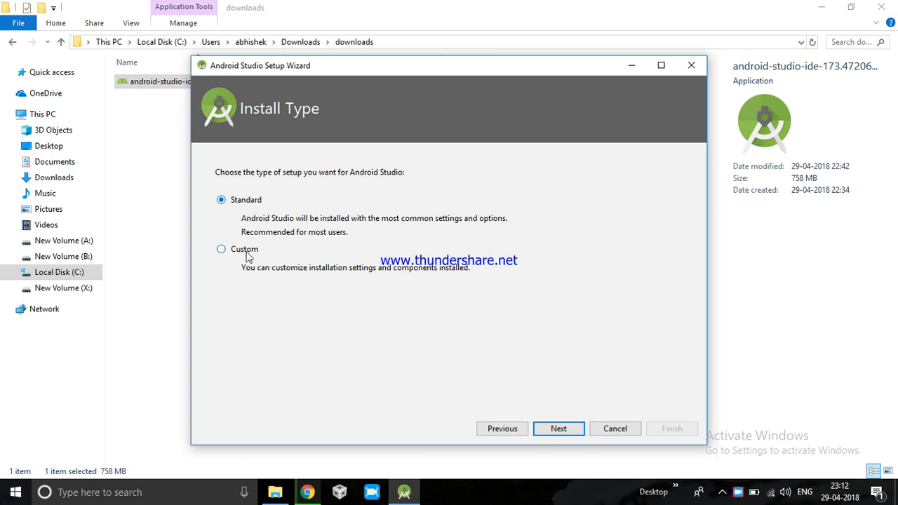
click(577, 435)
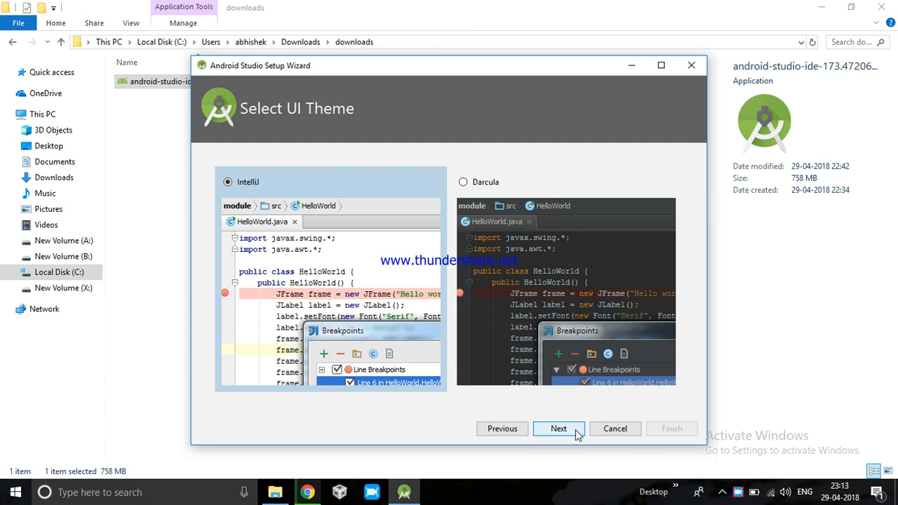
click(528, 293)
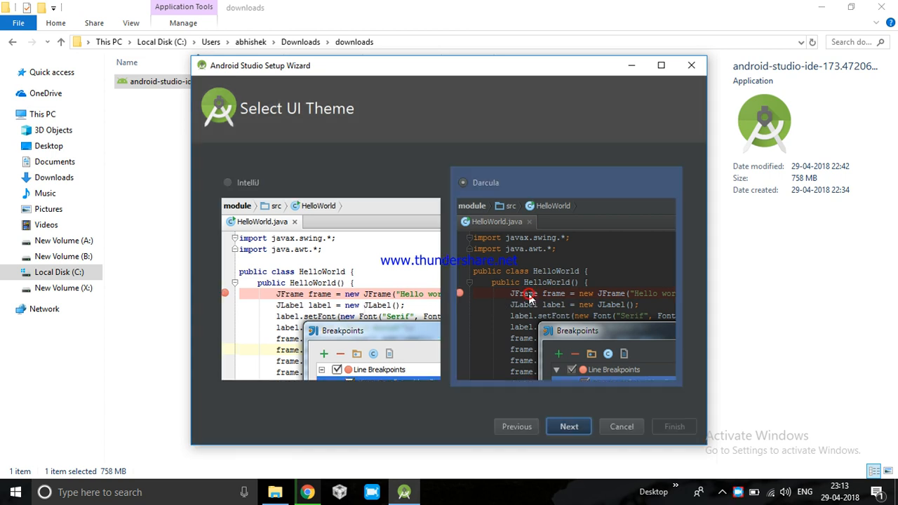
click(418, 280)
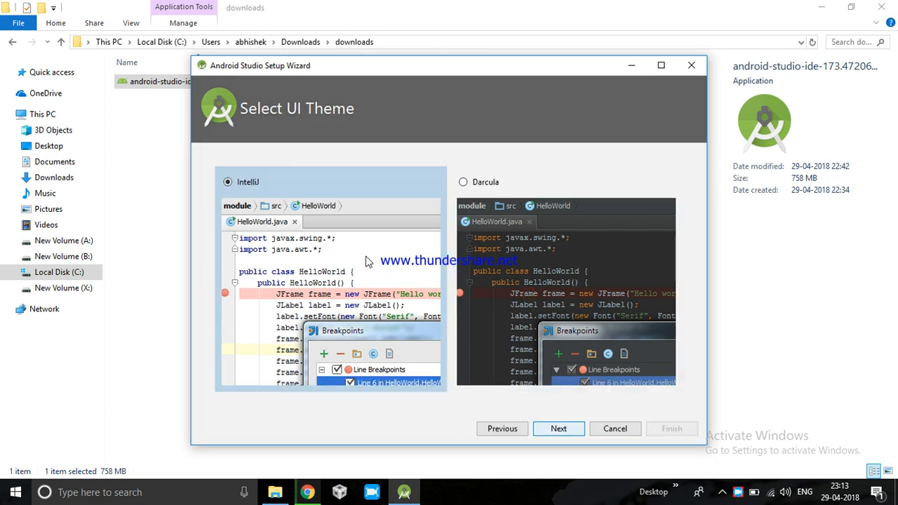
click(495, 264)
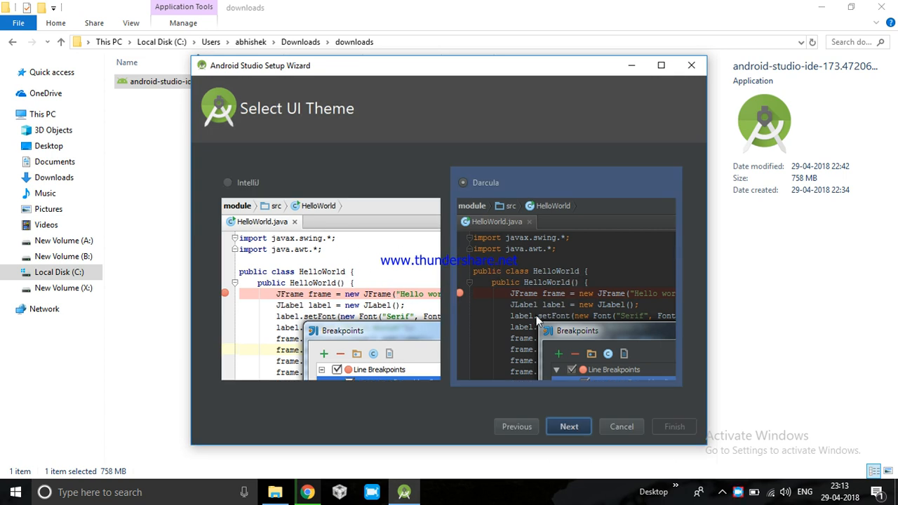
click(567, 427)
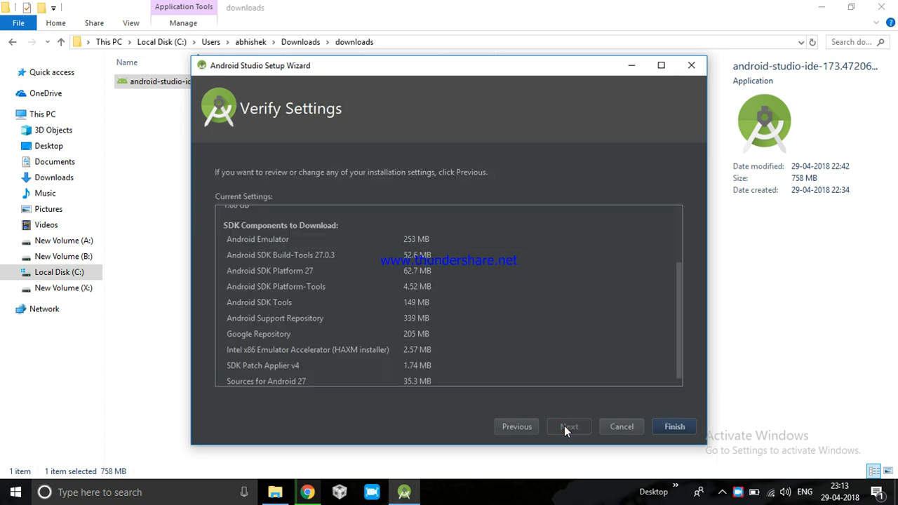
Review the setup type, SDK folder and SDK components, and start downloading the components
scroll(541, 312, up, 3)
scroll(540, 311, down, 3)
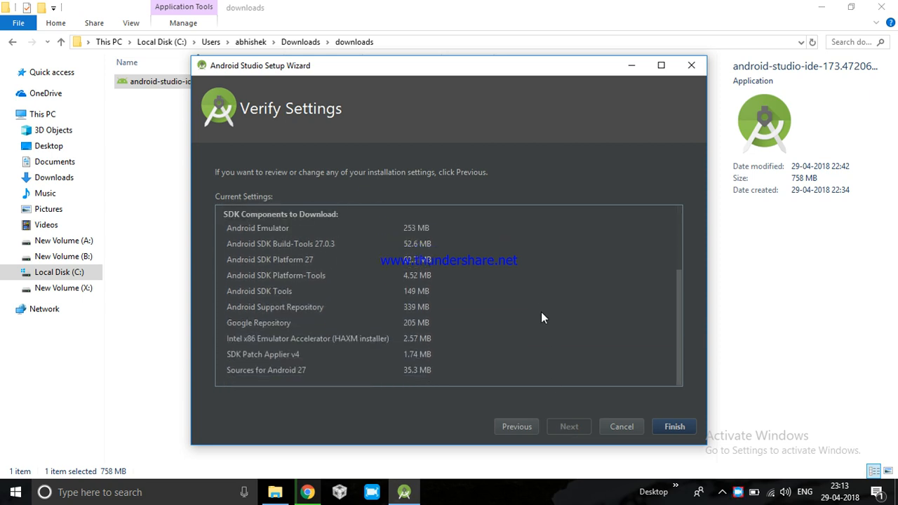
scroll(541, 317, up, 3)
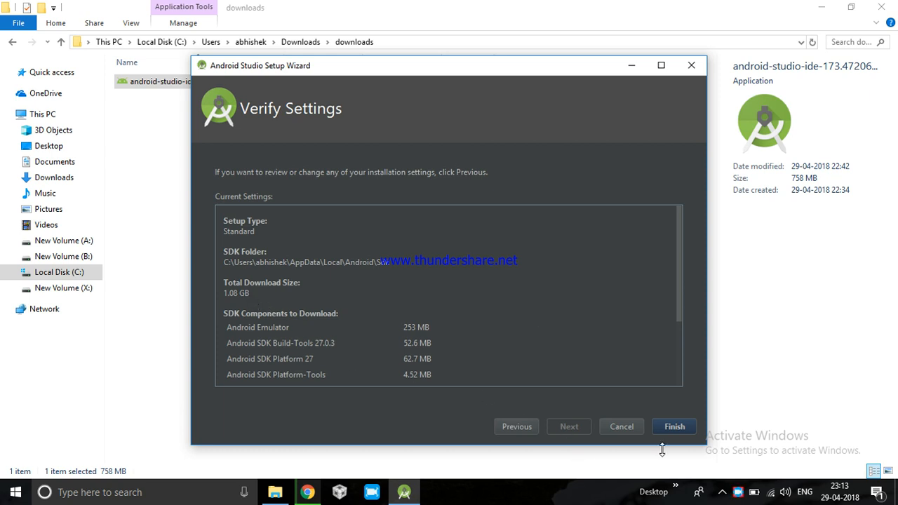
click(659, 426)
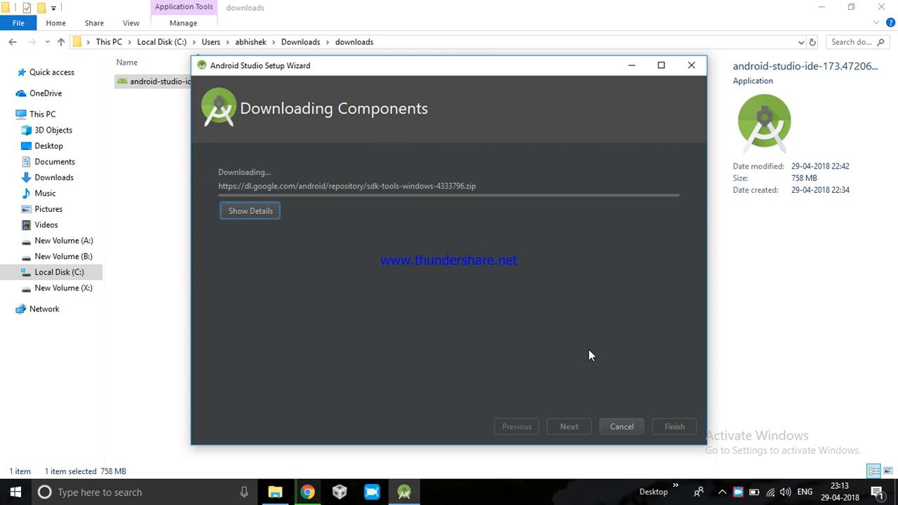
right_click(743, 499)
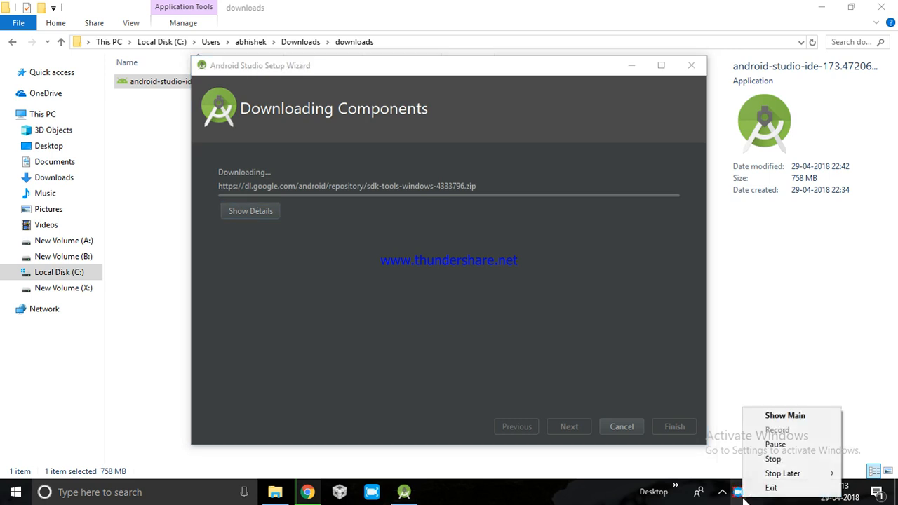
click(773, 442)
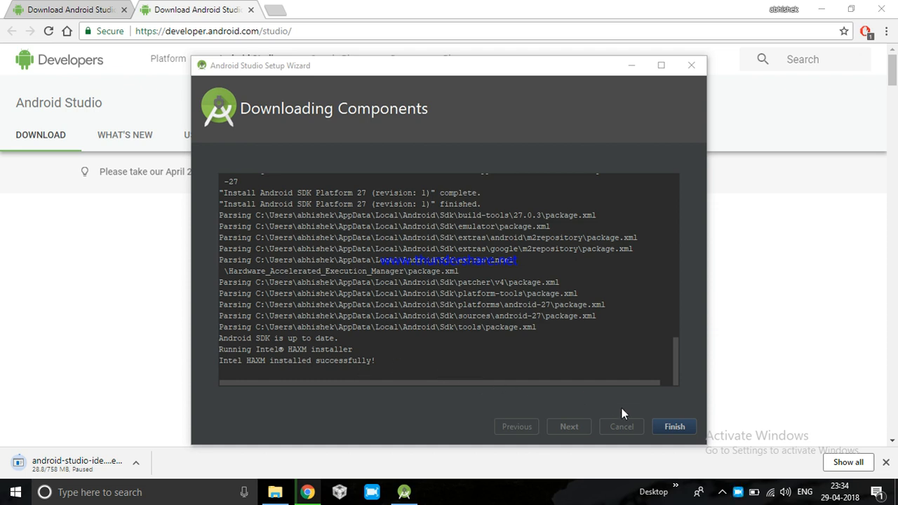
Finish the setup wizard and start a new Android Studio project
click(673, 427)
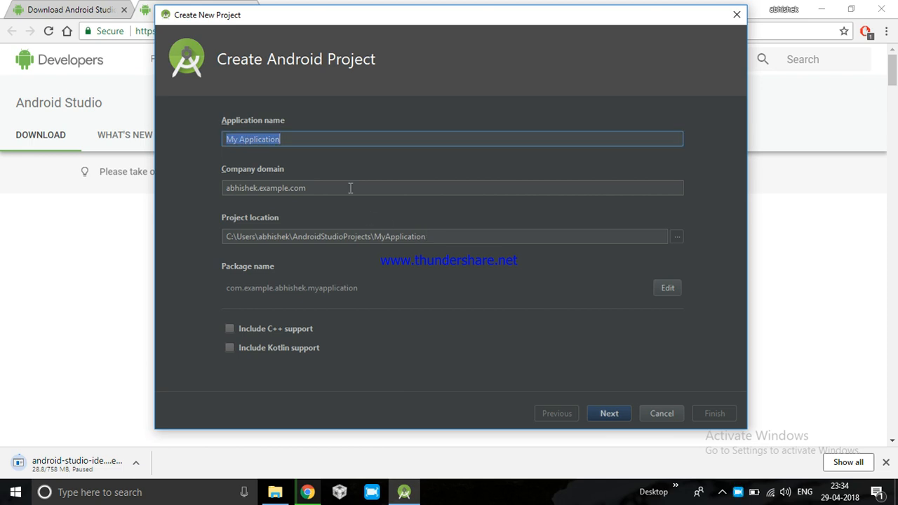
Name the application with the given first name, target Phone and Tablet with minimum SDK API 15, and choose an Empty Activity
text(Hitesh)
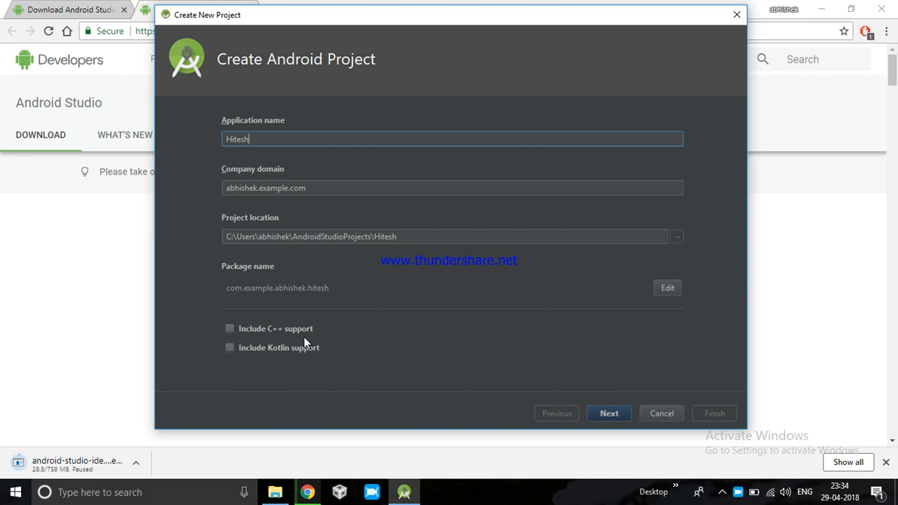
click(608, 414)
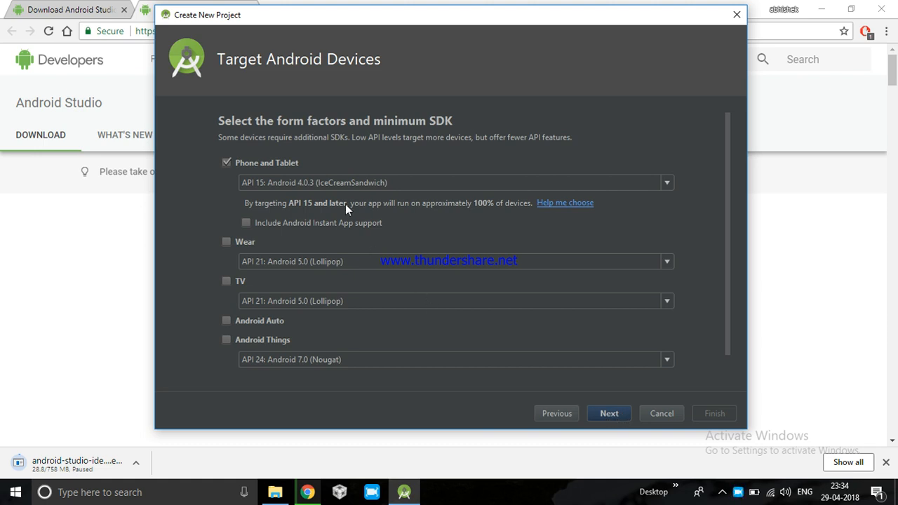
click(604, 415)
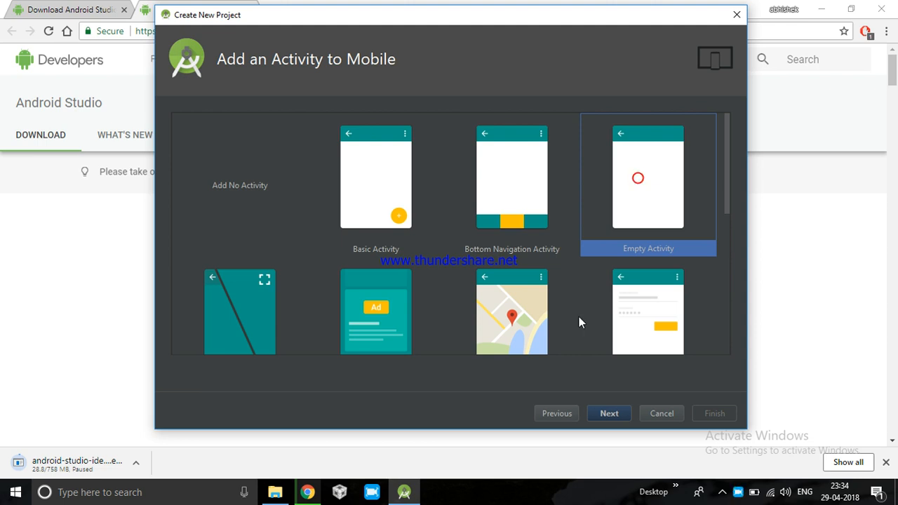
click(609, 413)
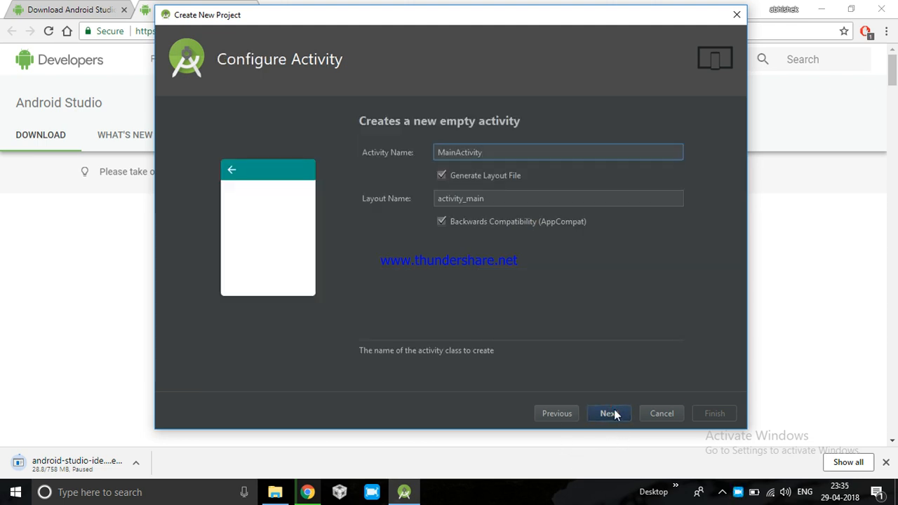
Accept MainActivity with the activity_main layout, install the requested components and finish creating the project
click(603, 413)
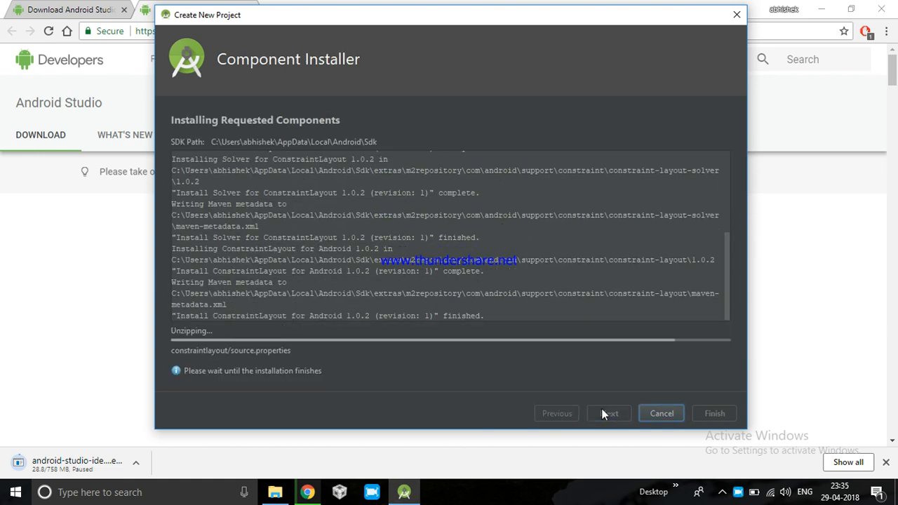
click(704, 412)
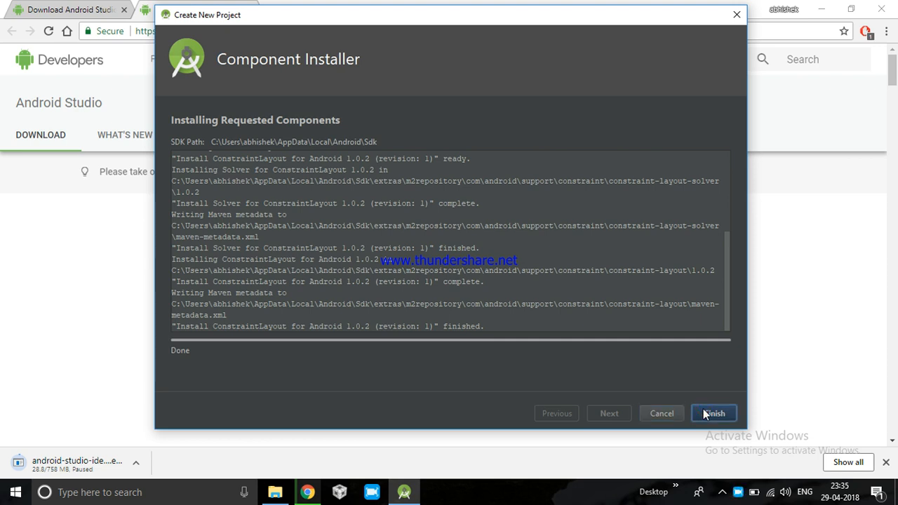
click(714, 412)
click(715, 413)
click(698, 414)
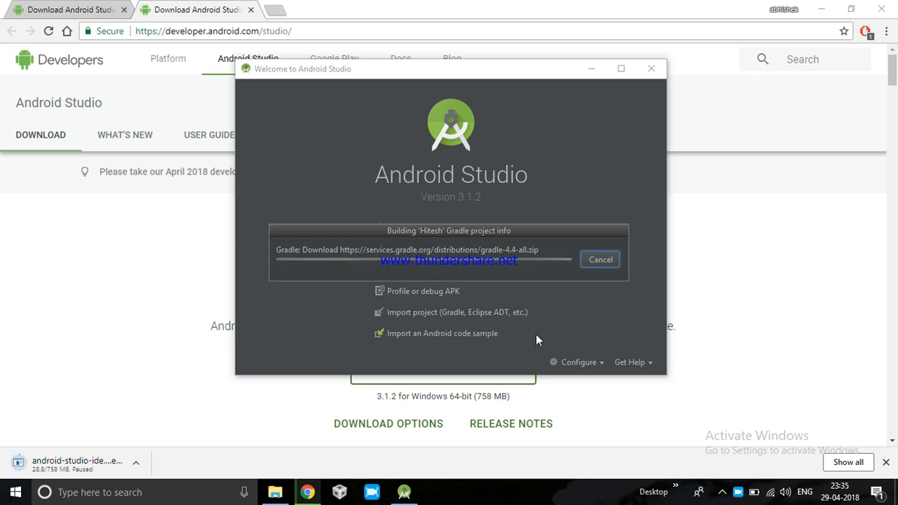
right_click(738, 496)
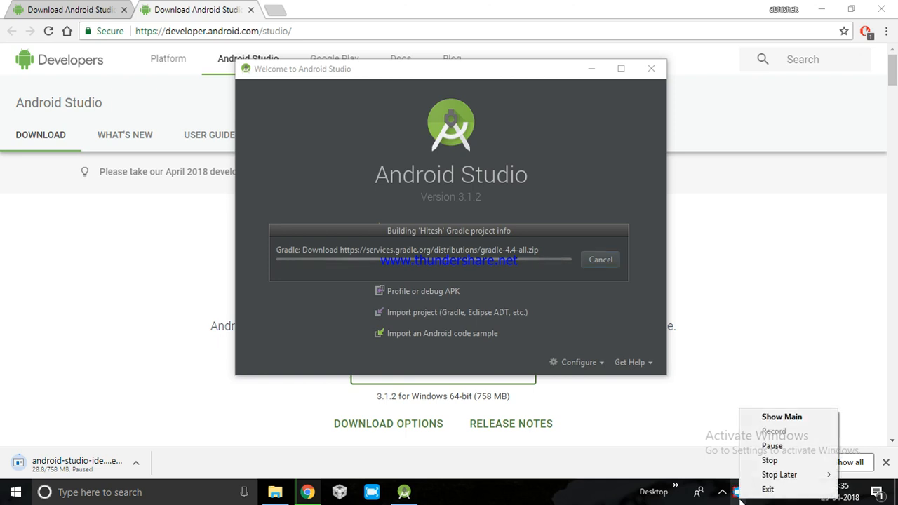
click(772, 446)
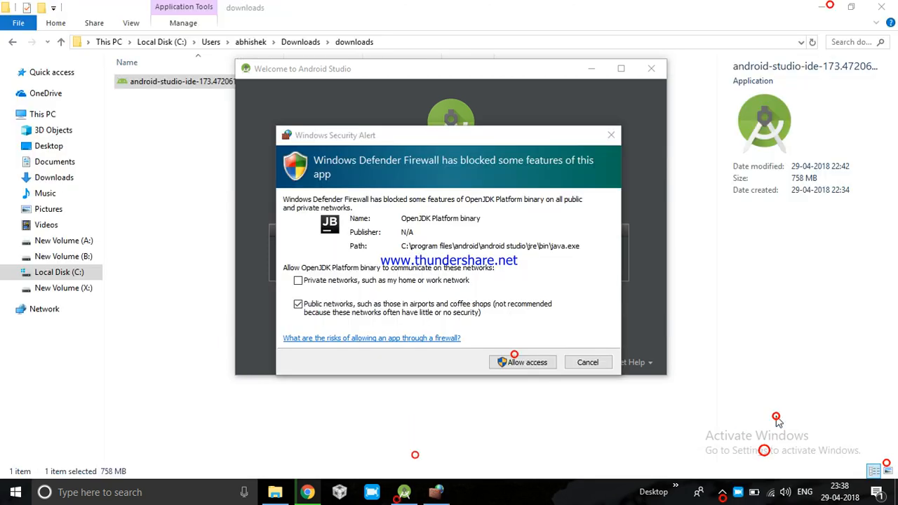
Allow OpenJDK Platform binary to communicate through the Windows Defender Firewall on public networks
click(512, 363)
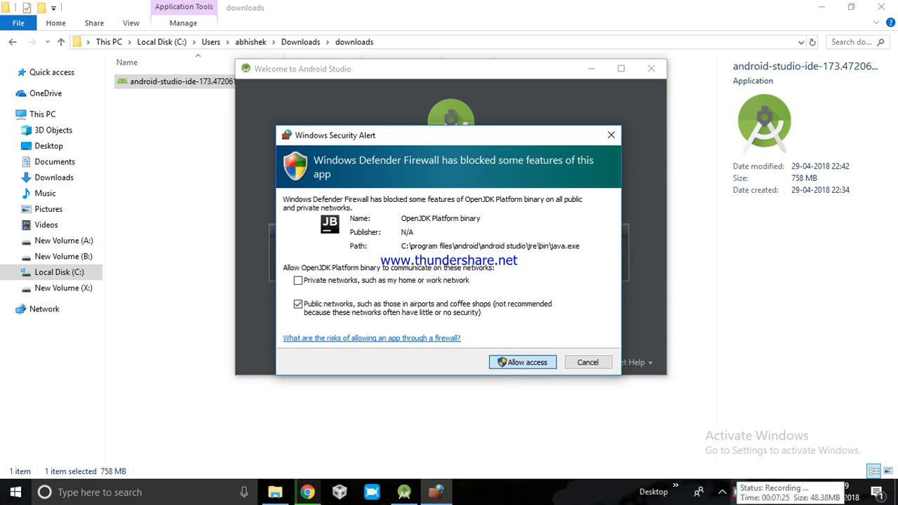
right_click(733, 493)
click(809, 448)
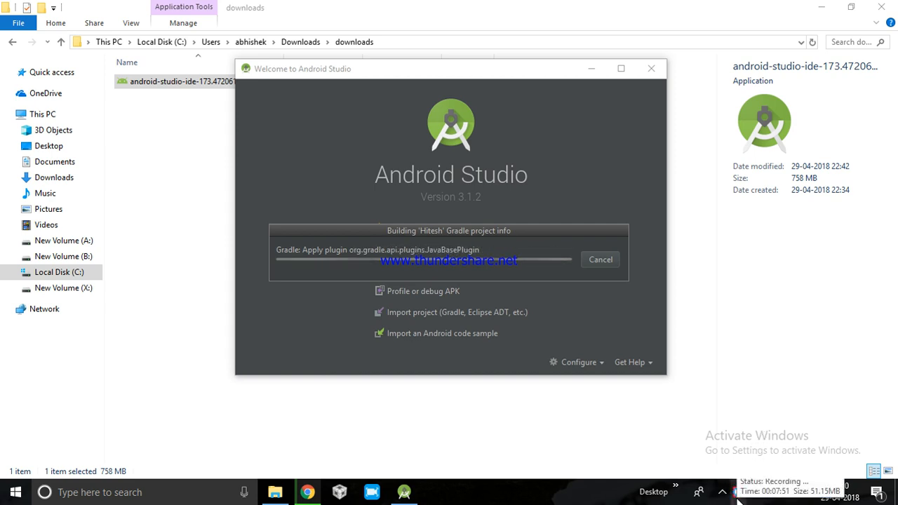
right_click(737, 500)
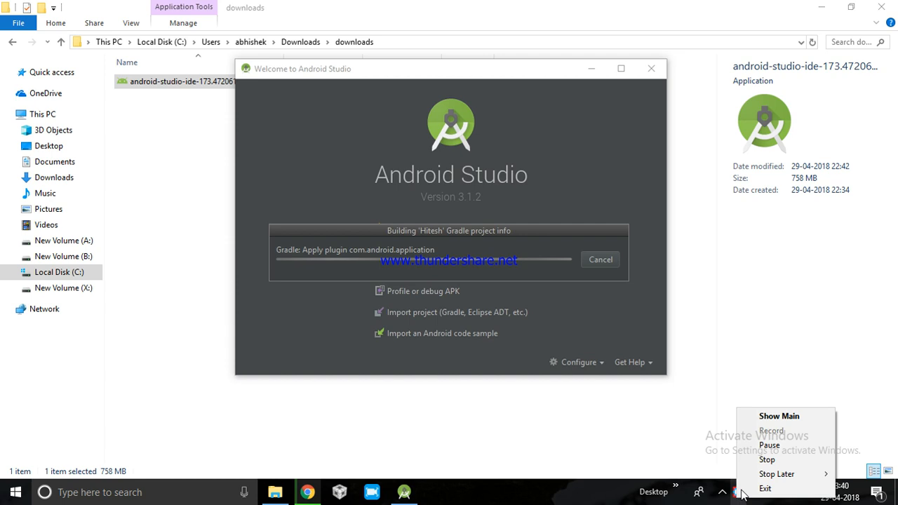
click(768, 445)
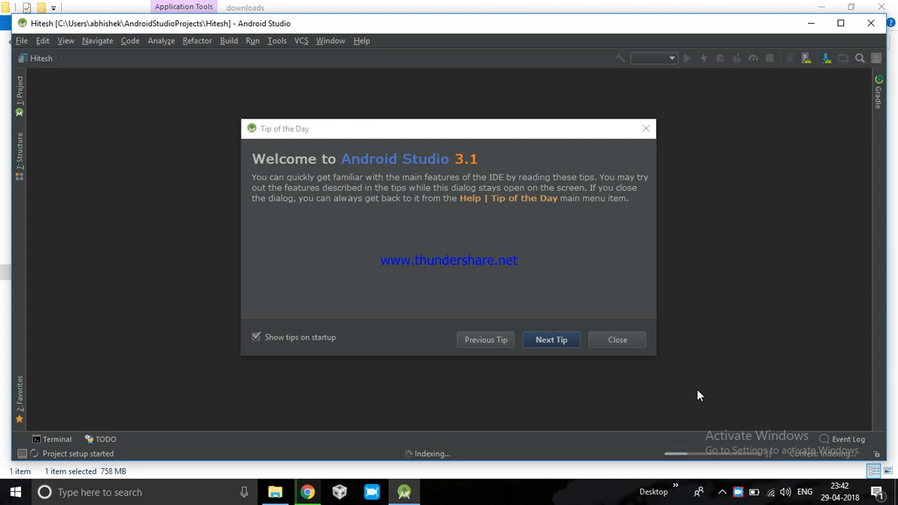
Dismiss the Tip of the Day and look at the activity_main.xml layout and the MainActivity.java code
click(607, 341)
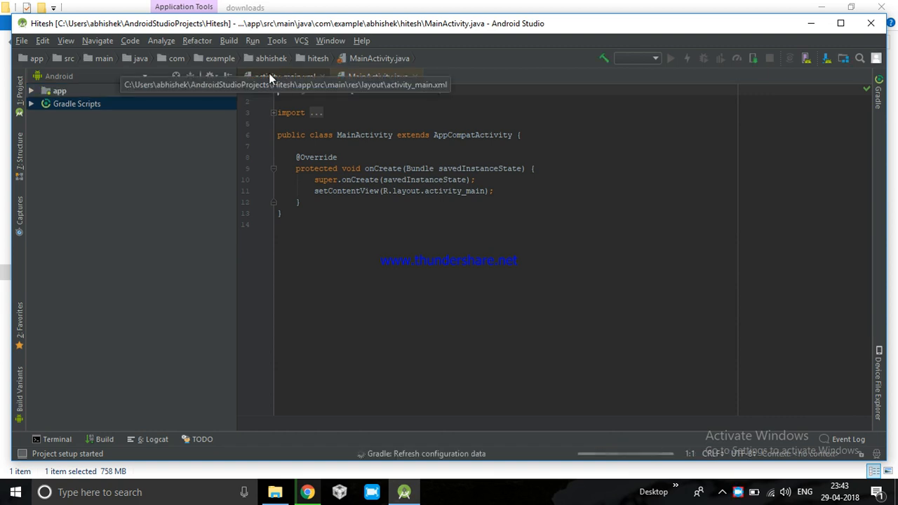
click(285, 76)
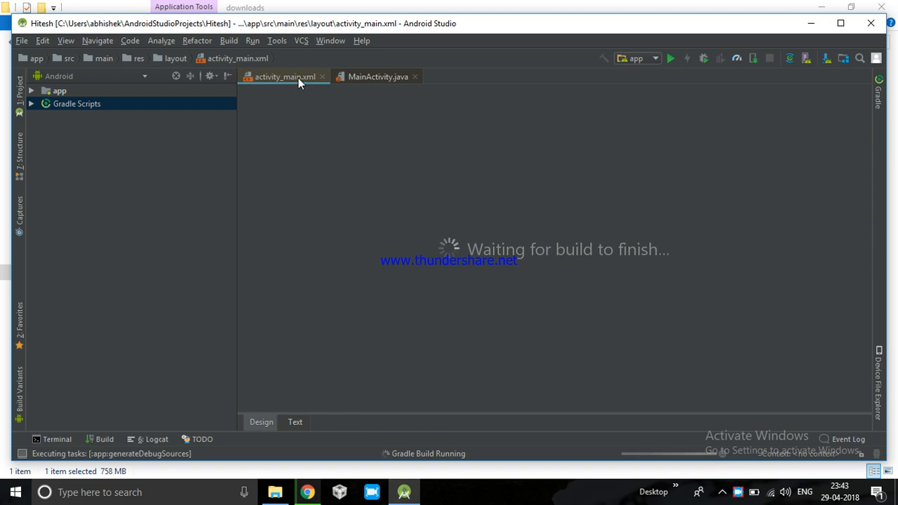
click(372, 78)
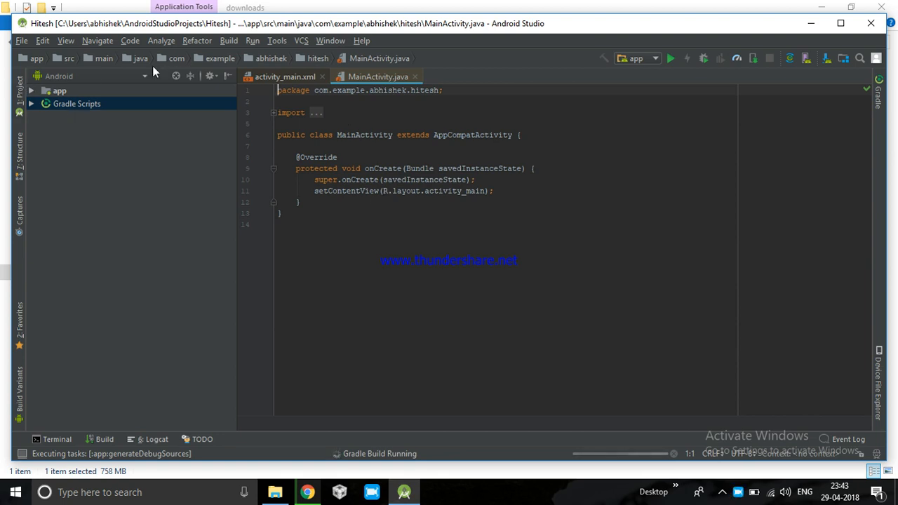
Try to run the app without choosing a device, and cancel the deployment target selection
click(250, 42)
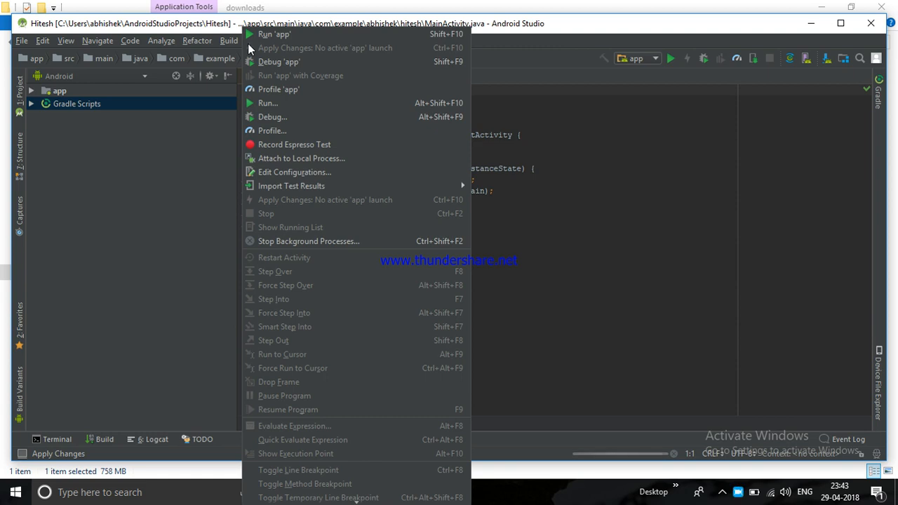
click(287, 34)
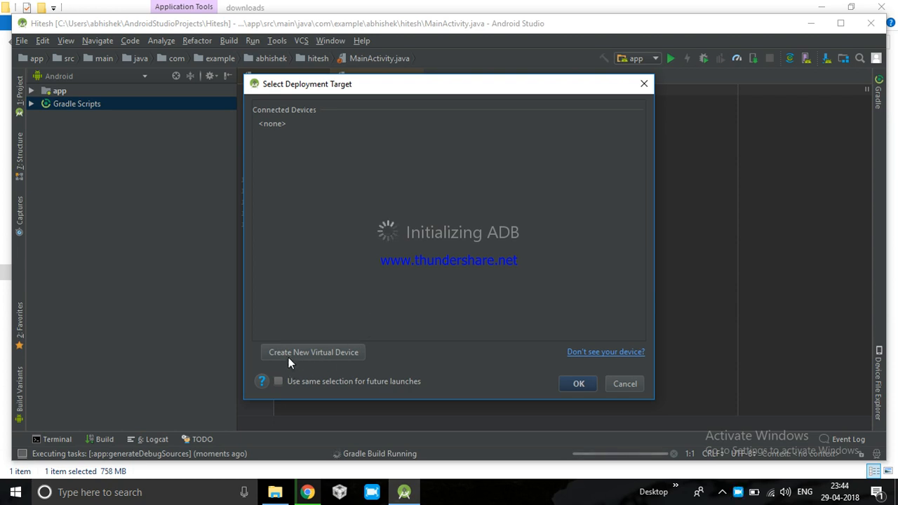
click(586, 384)
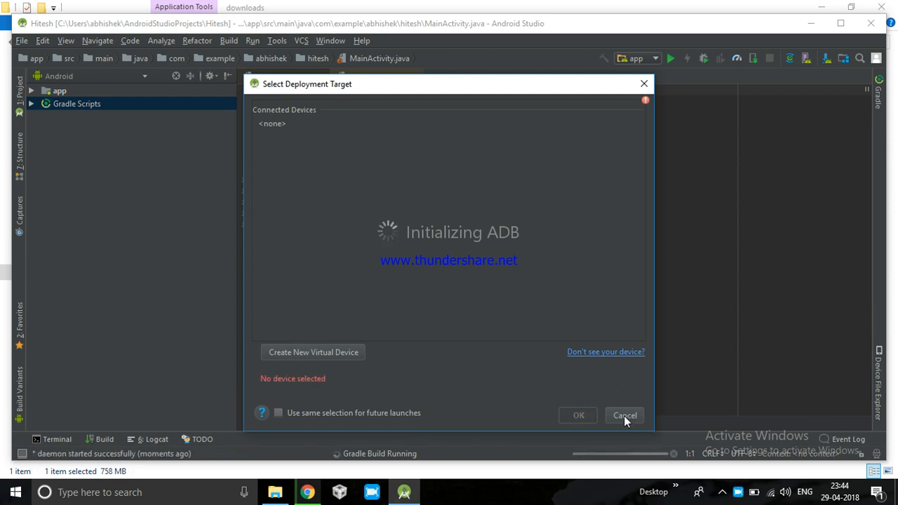
click(623, 416)
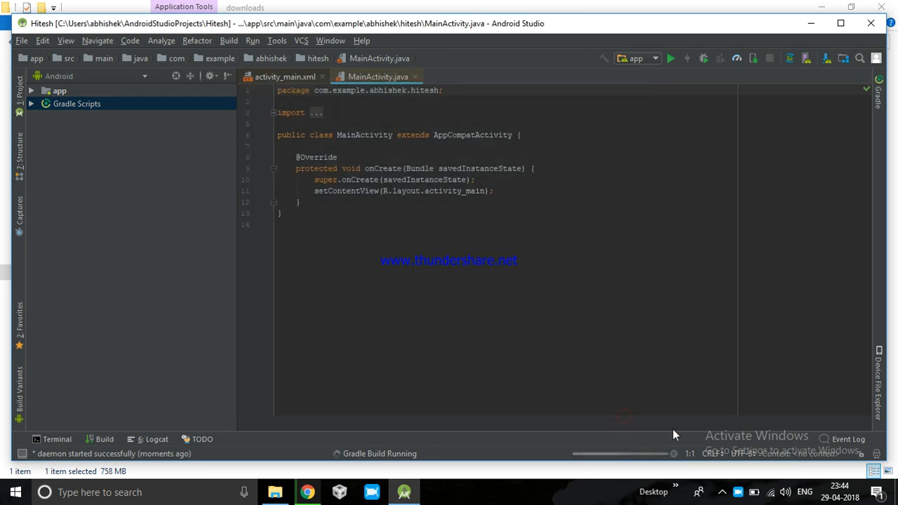
click(742, 497)
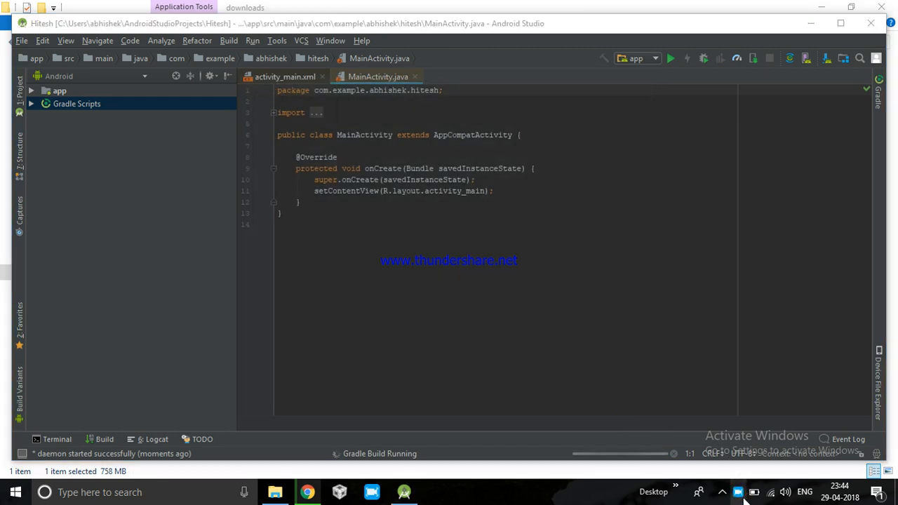